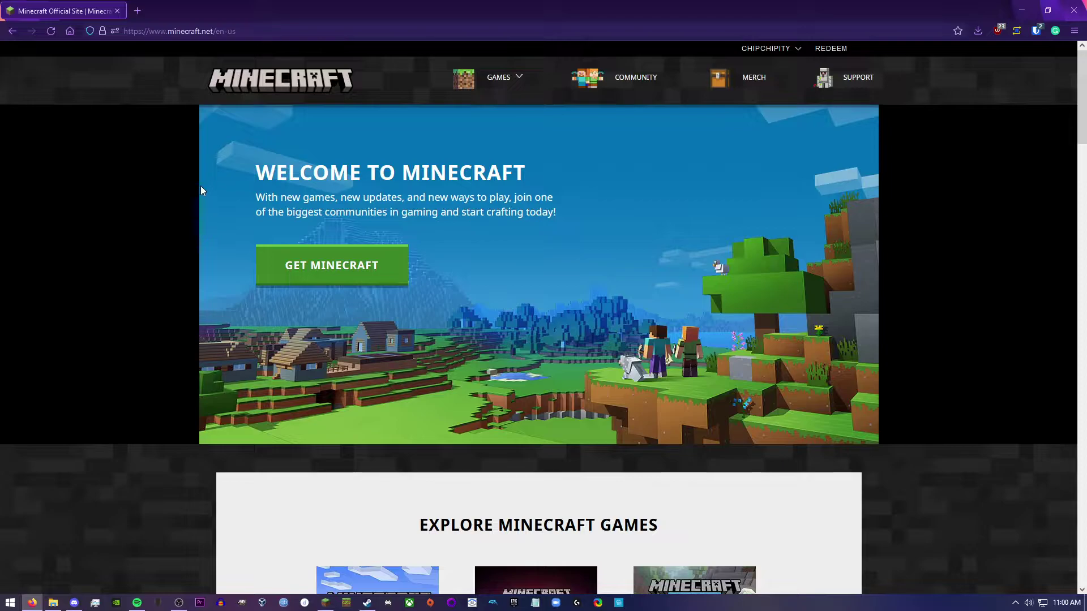
Step: Open the Minecraft: Java Edition store page for computers, starting from Get Minecraft
click(498, 77)
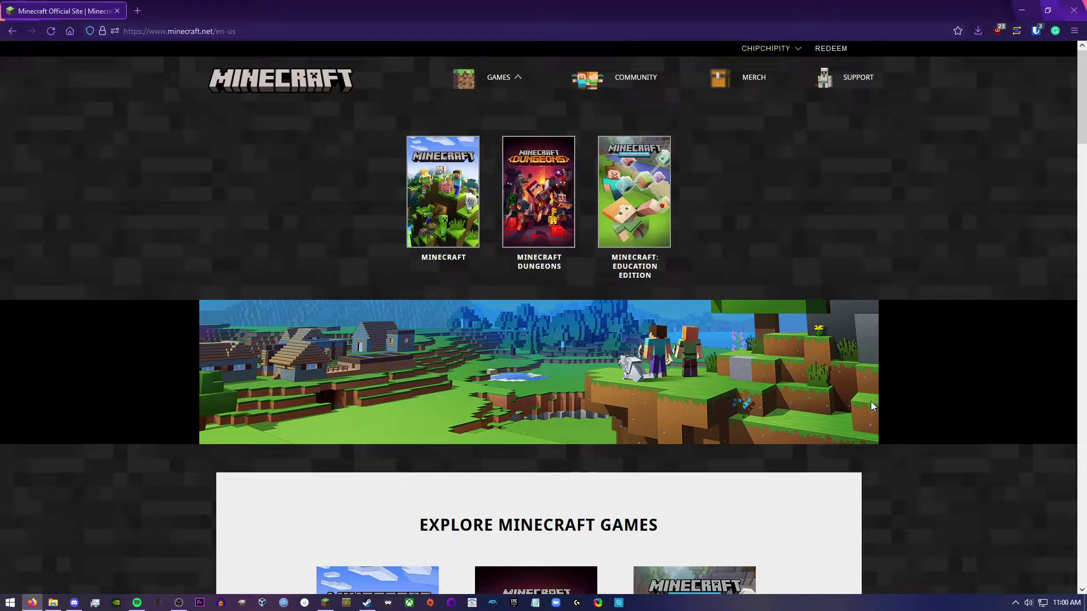
click(804, 367)
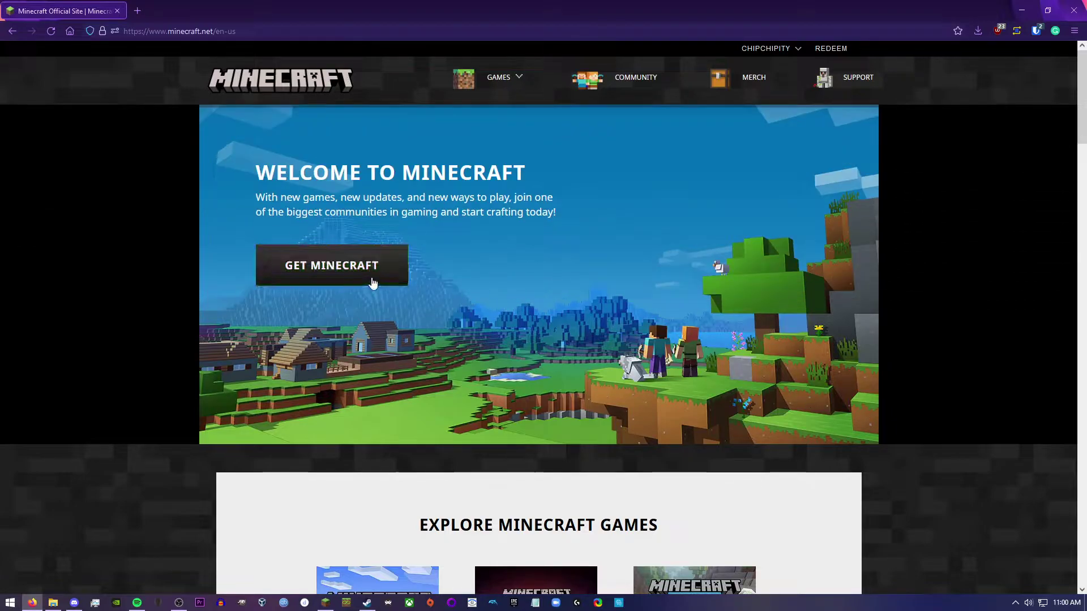
click(365, 263)
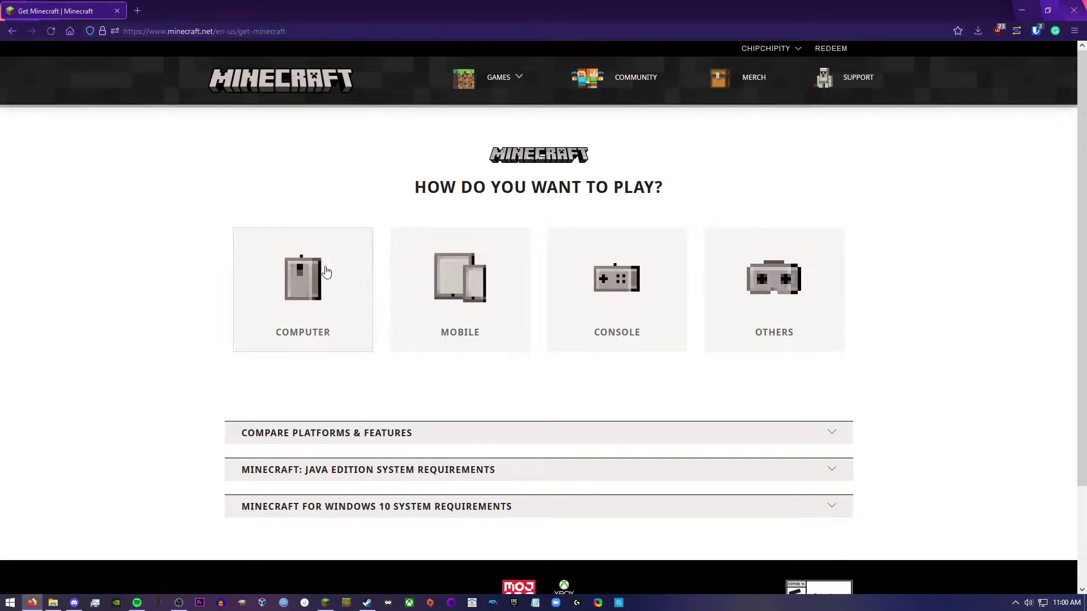
click(324, 272)
click(345, 287)
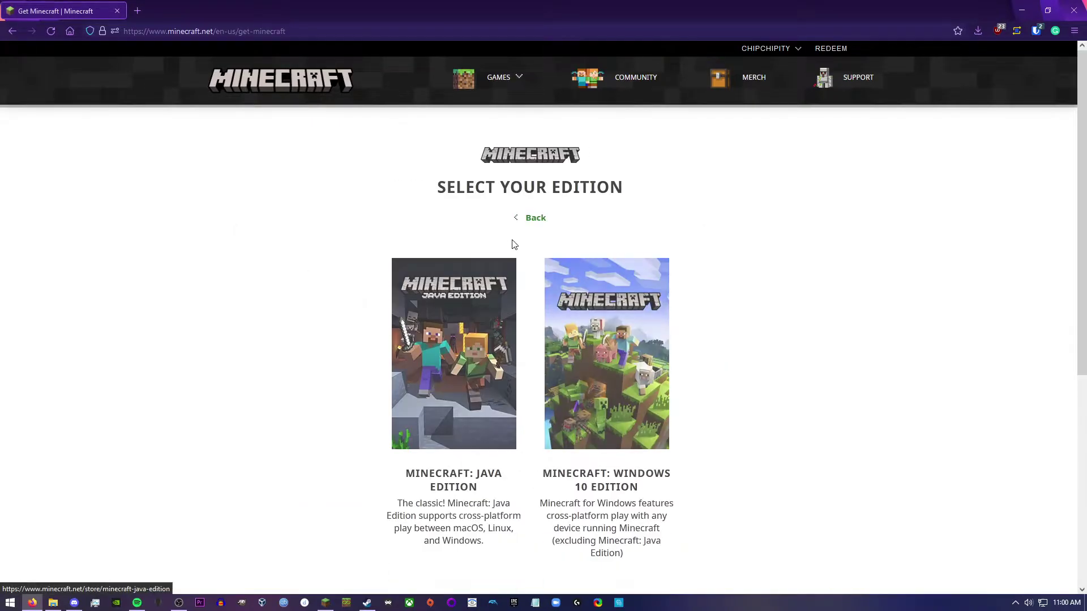
click(498, 251)
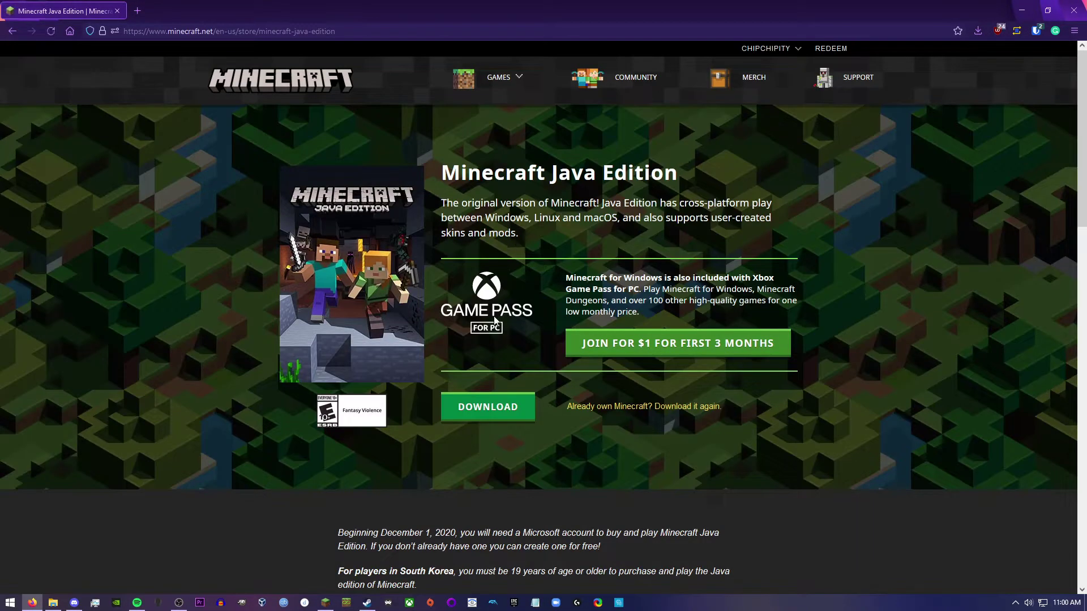
Step: Go to the Minecraft download page and save the Windows 7/8 installer, MinecraftInstaller.msi
click(491, 407)
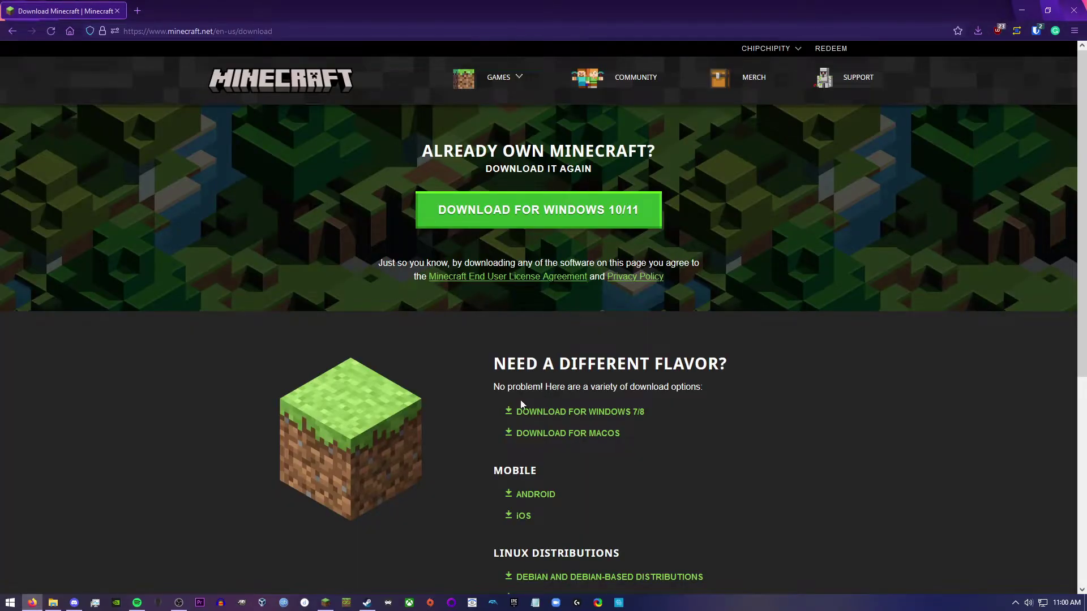
click(635, 415)
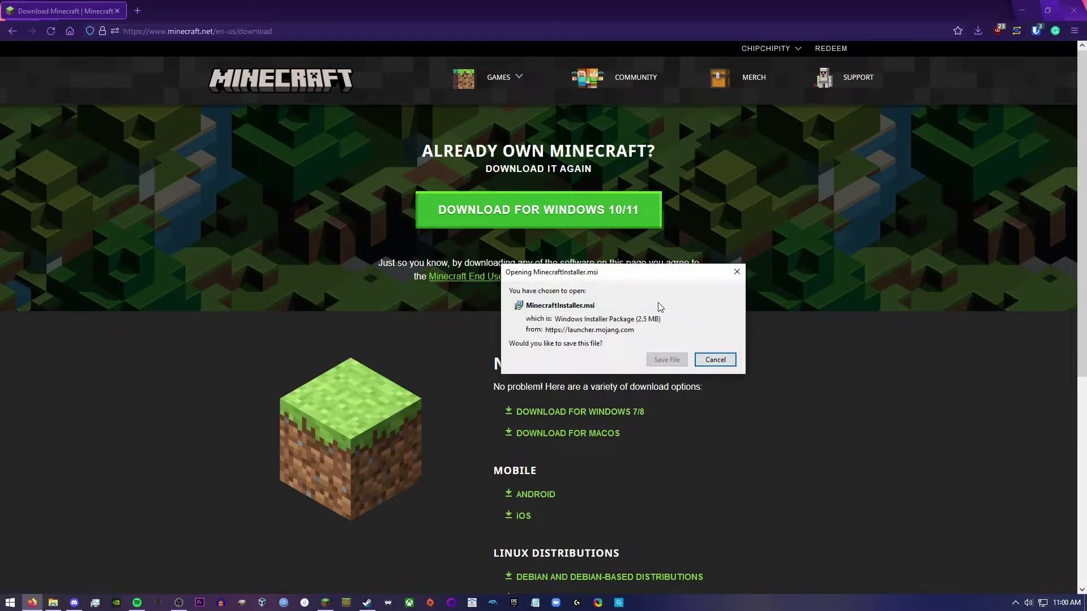
click(666, 359)
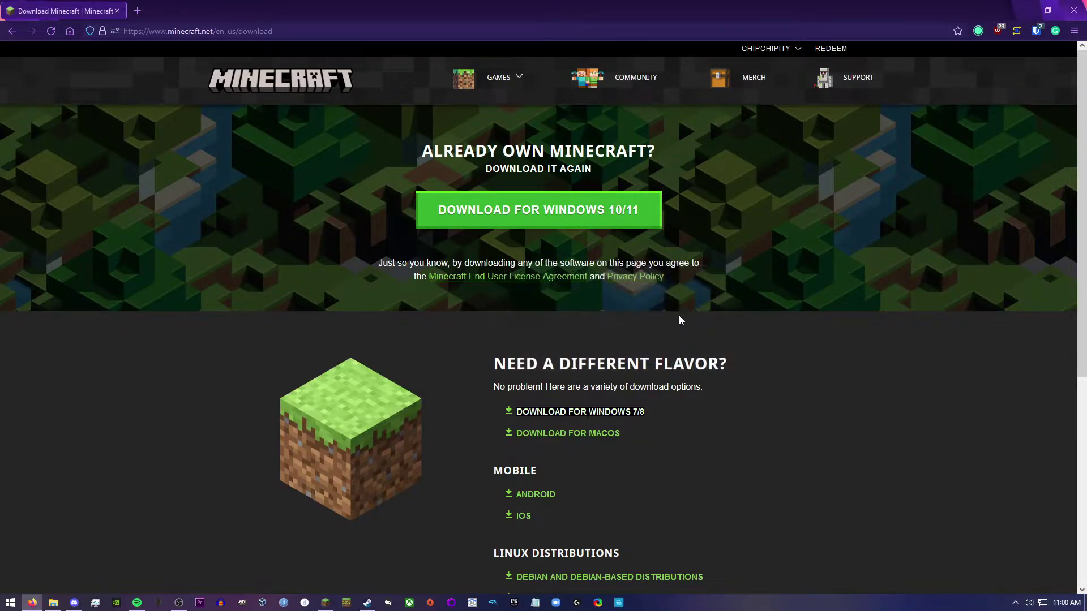
Step: Run the downloaded MinecraftInstaller(1).msi and advance the setup wizard past its welcome page
click(980, 31)
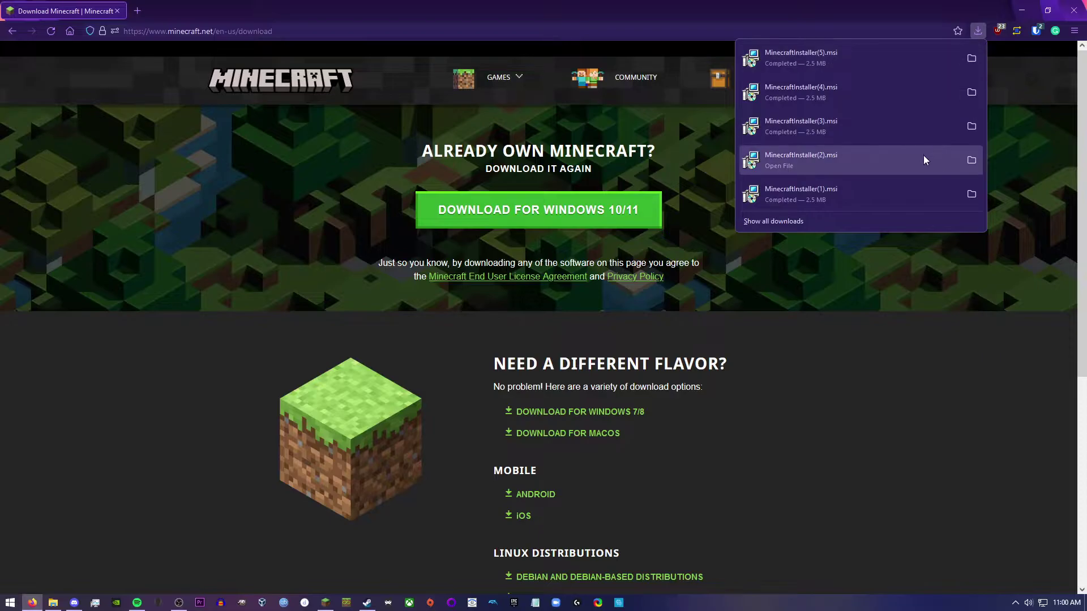
click(917, 184)
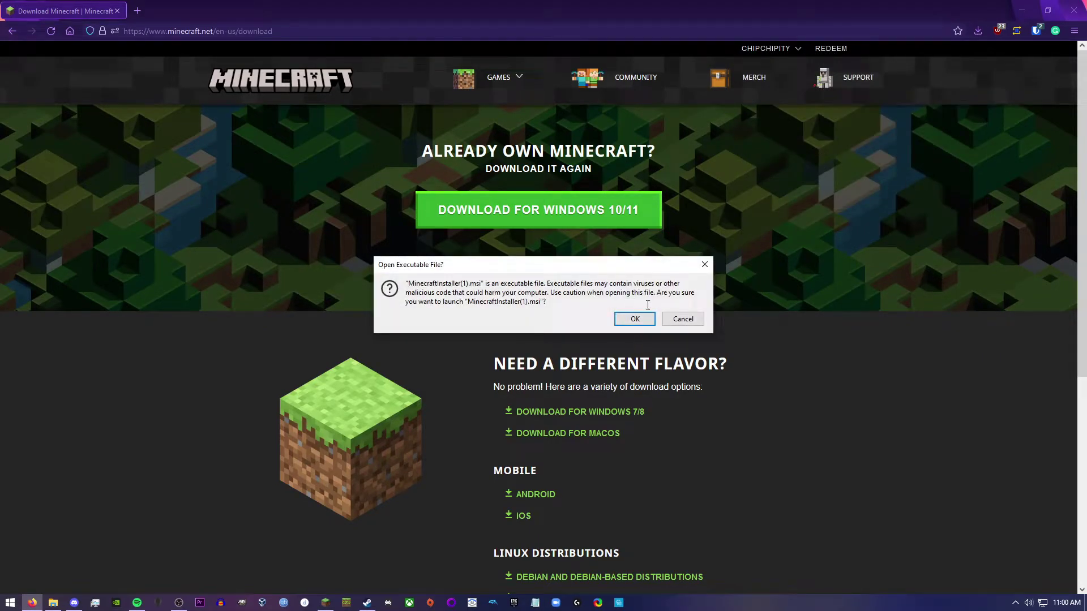
click(632, 320)
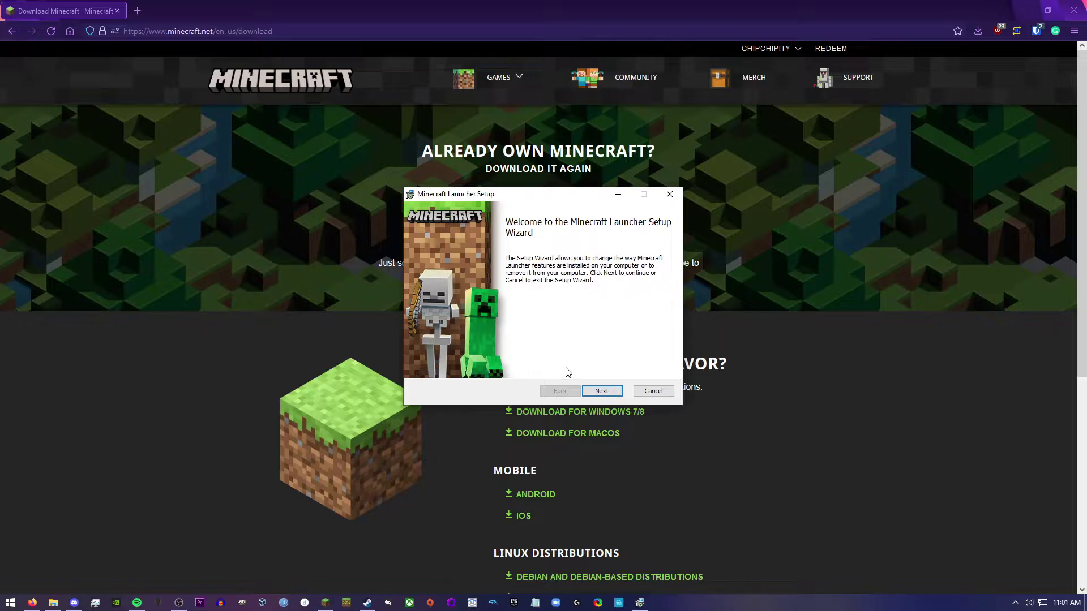
click(600, 391)
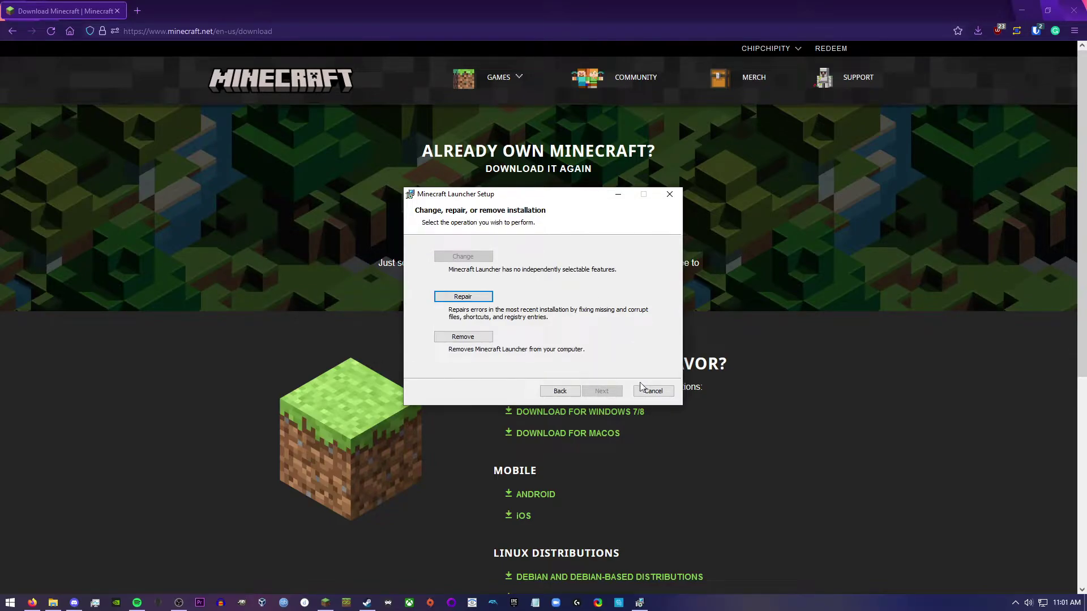
Step: Minimize the browser, then cancel and exit the Minecraft Launcher setup wizard
click(1018, 12)
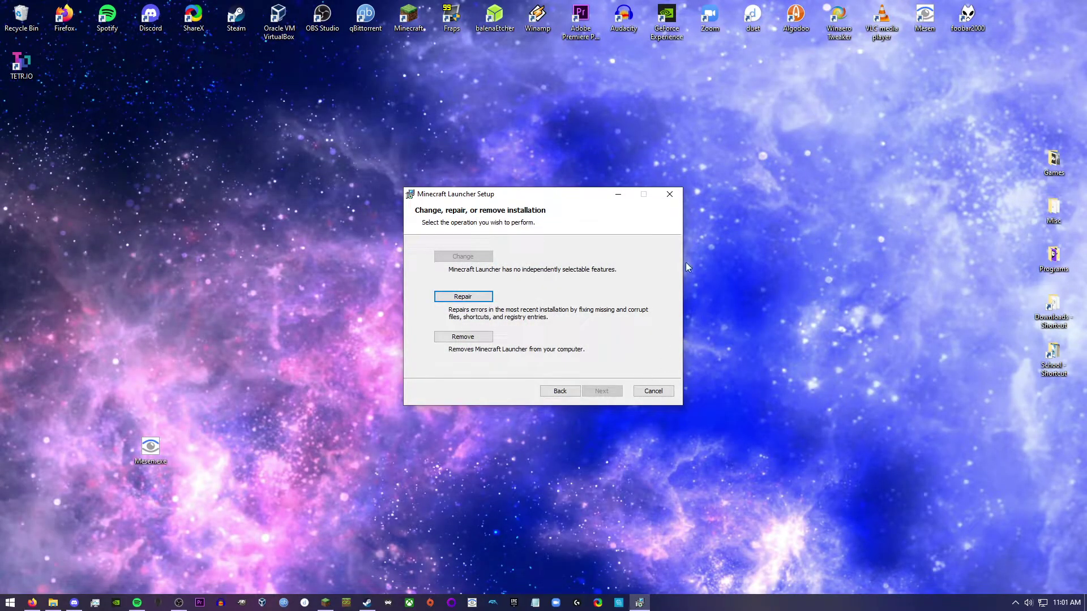
click(669, 194)
click(548, 318)
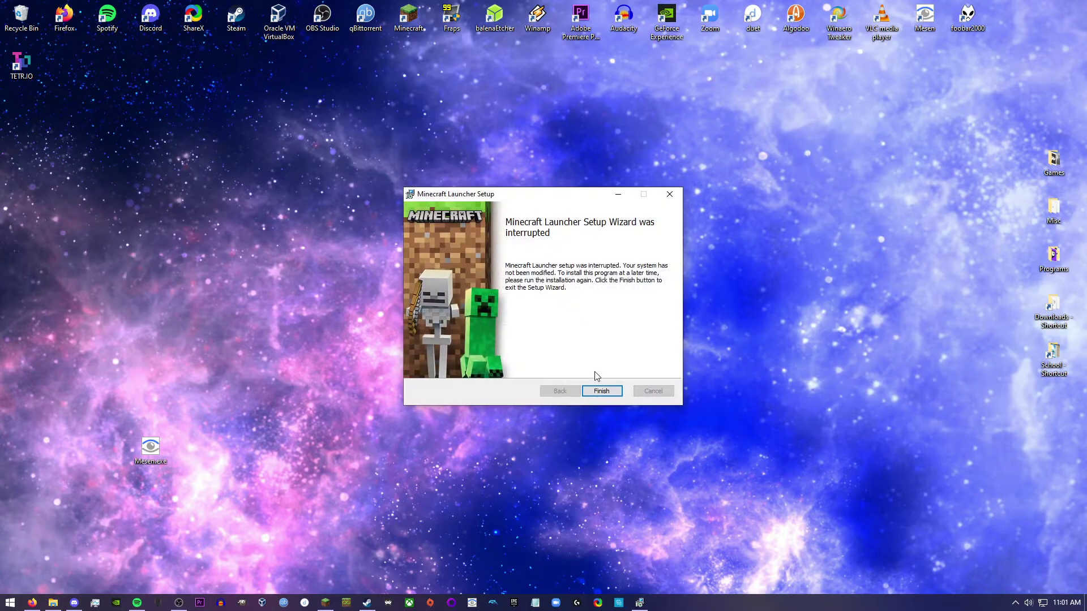
click(601, 390)
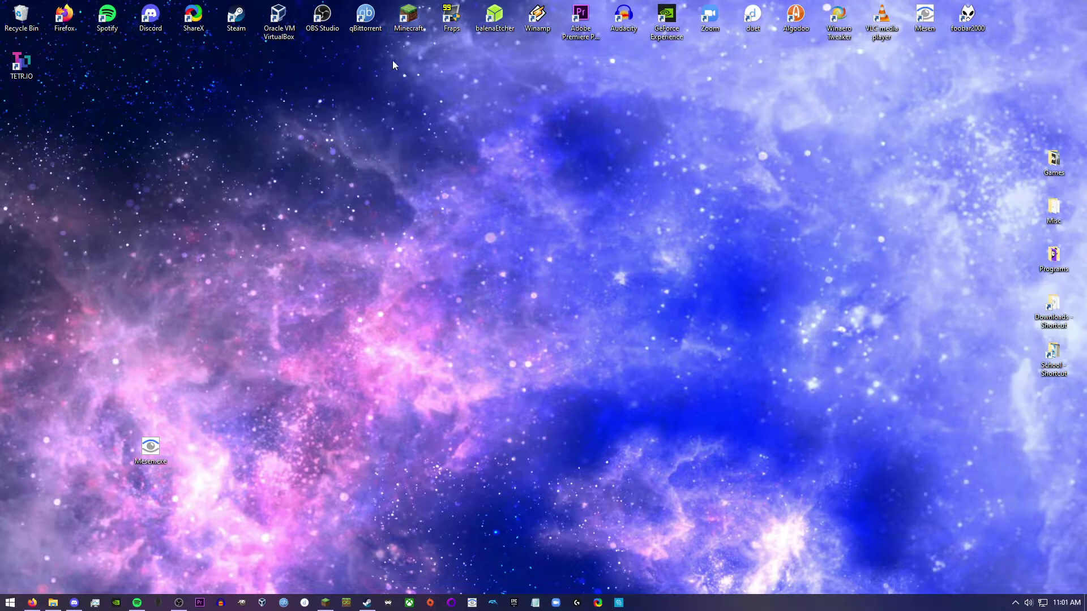
Step: Set the desktop Minecraft shortcut to run in compatibility mode for Windows 7, apply the setting and close its properties
click(409, 29)
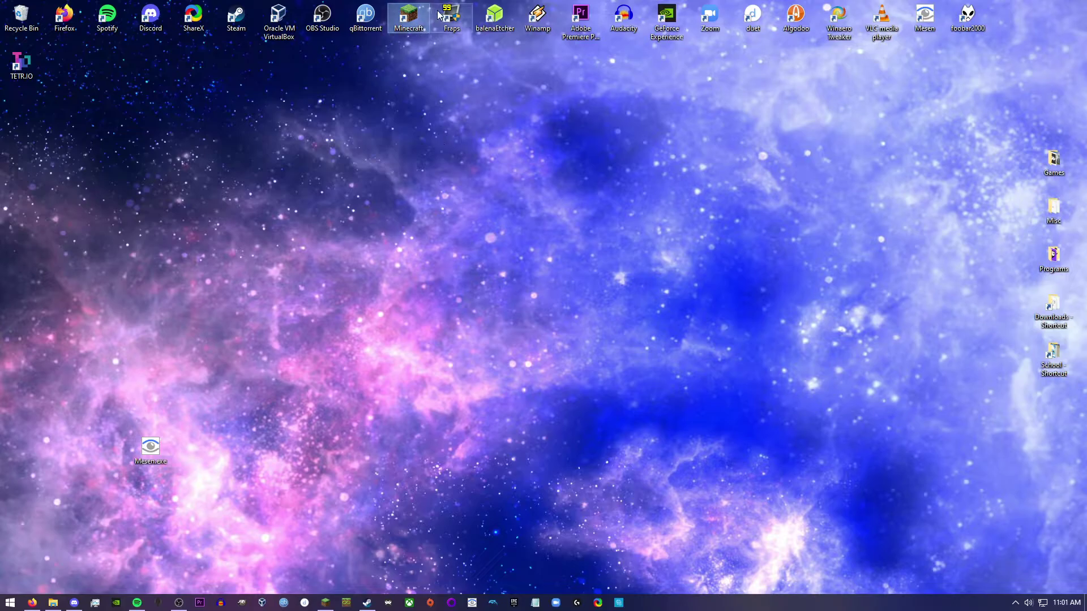
right_click(398, 9)
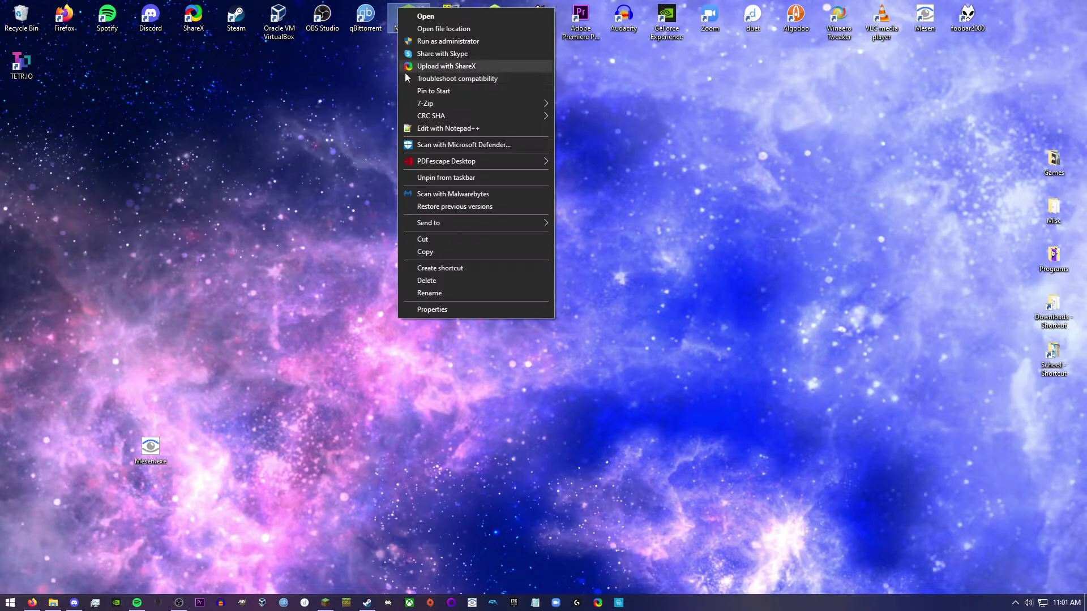
click(460, 310)
click(559, 48)
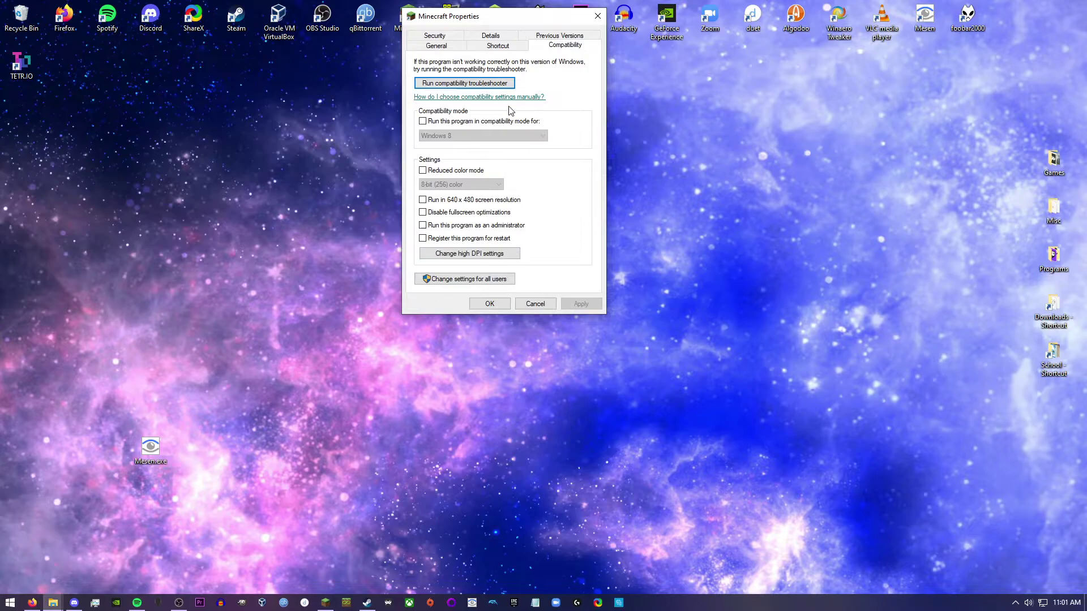
click(431, 121)
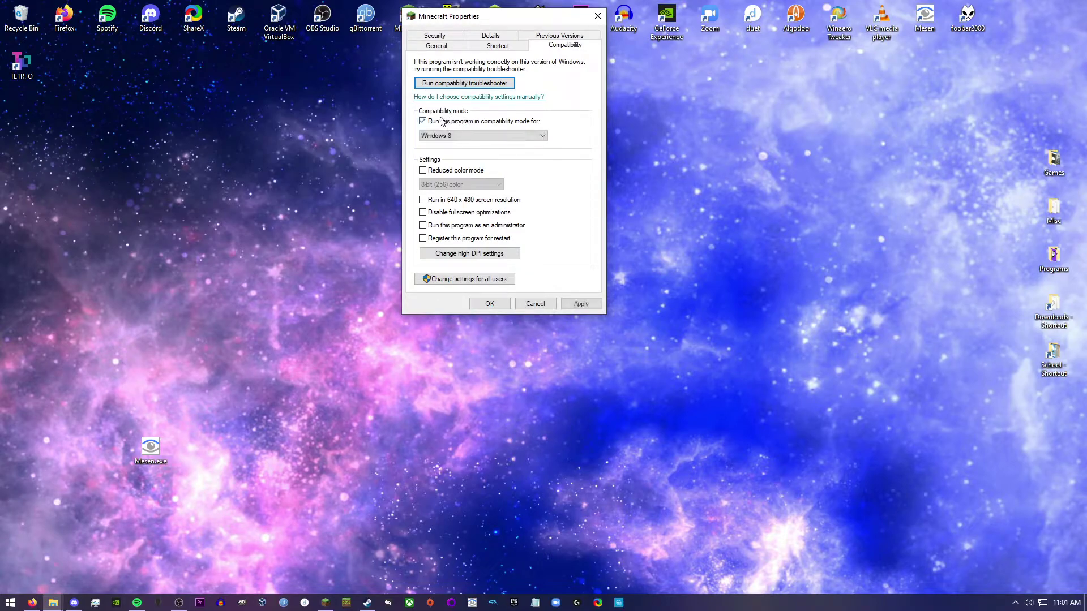
click(515, 135)
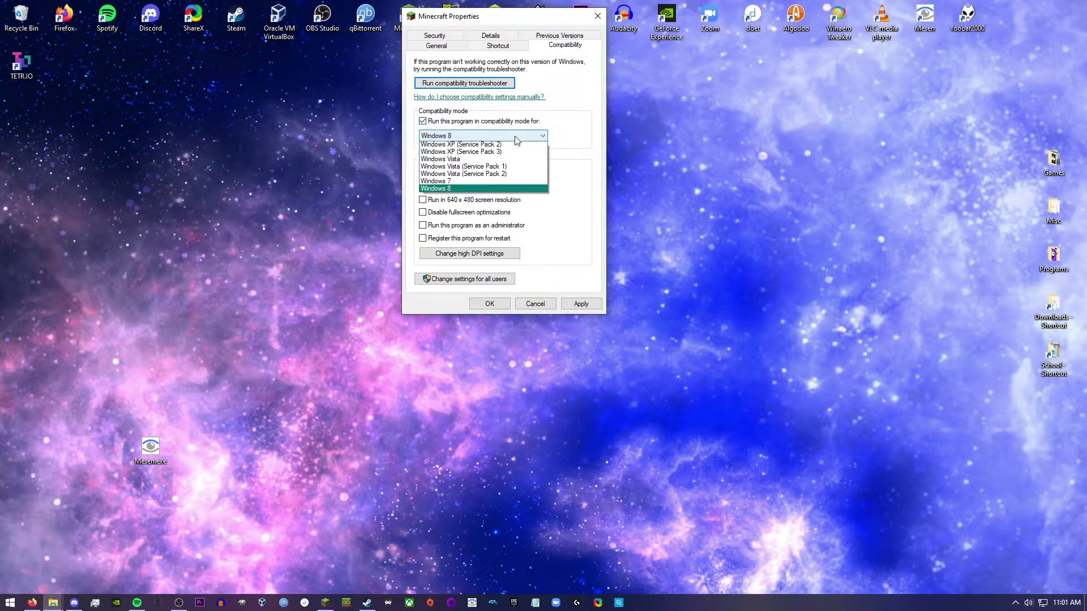
click(446, 197)
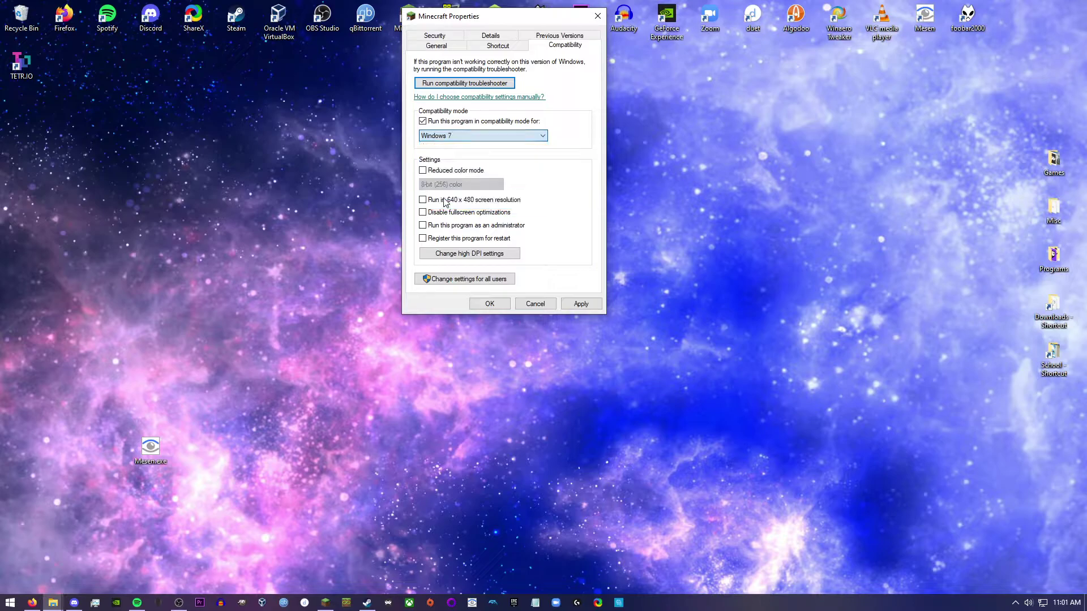
click(599, 307)
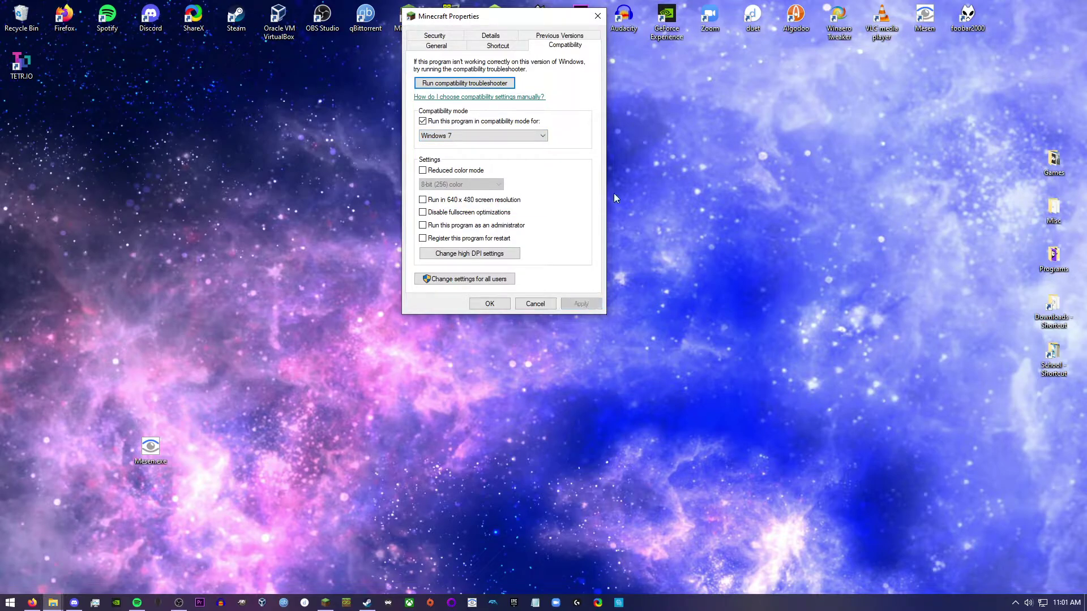
click(597, 16)
Step: Launch Minecraft Launcher from the desktop, look through its Java Edition news and installations, and return to the Play page
double_click(408, 17)
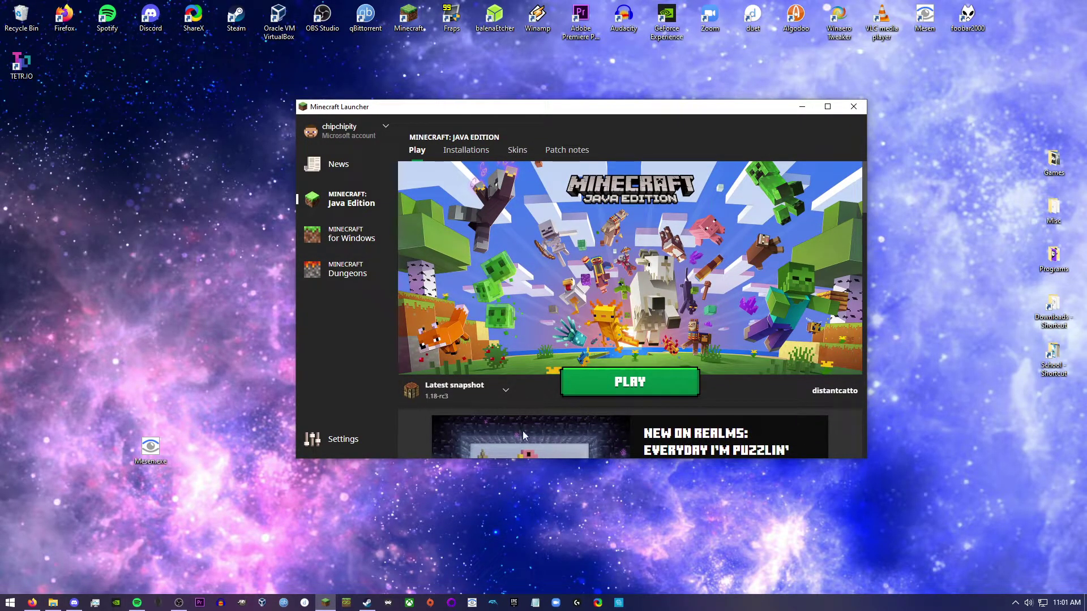
middle_click(786, 297)
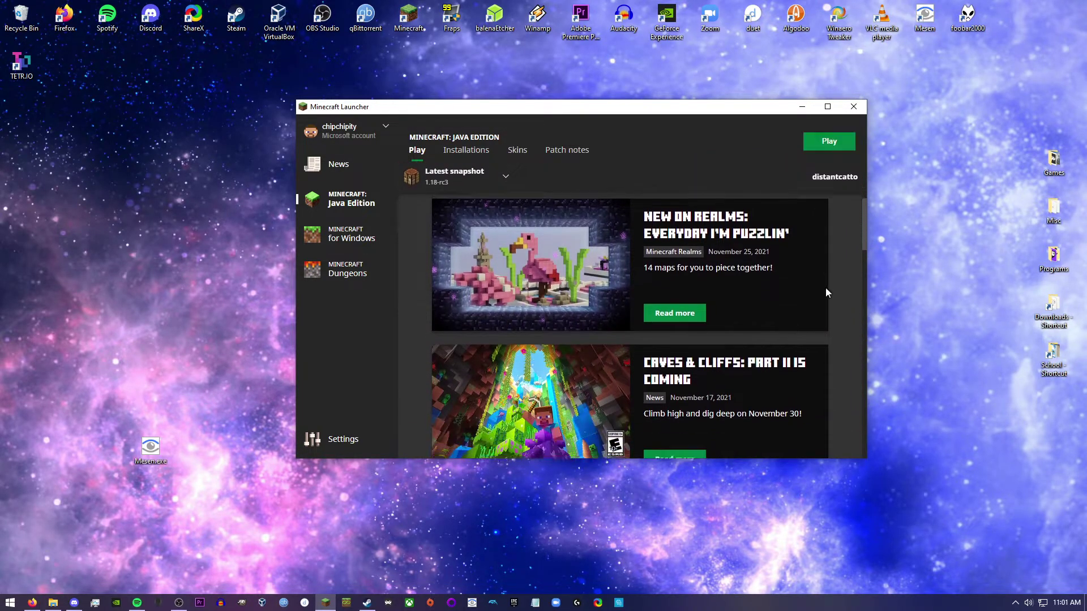
middle_click(831, 288)
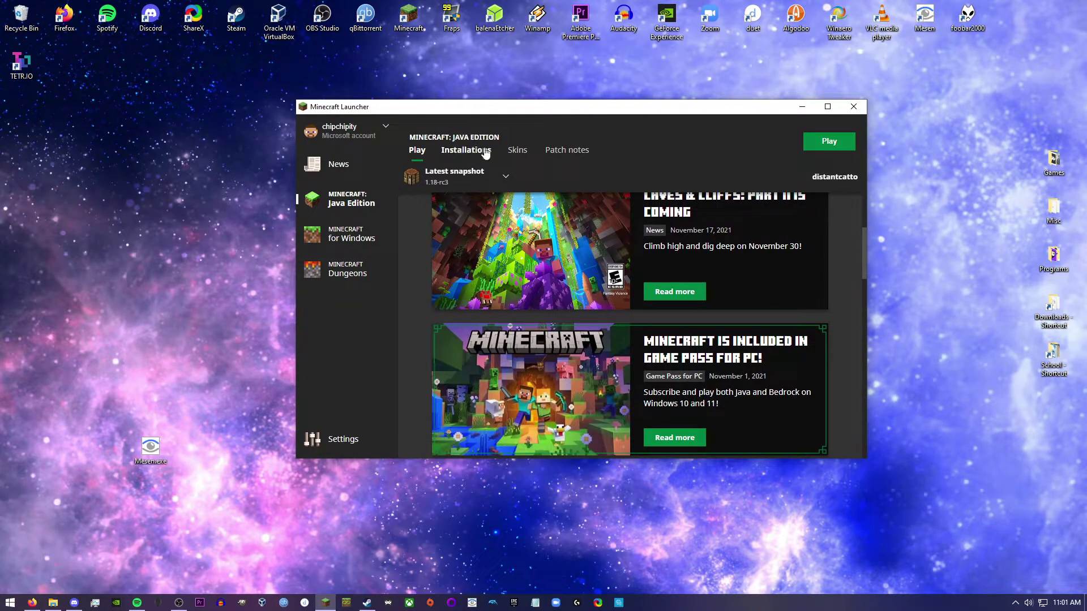
click(466, 150)
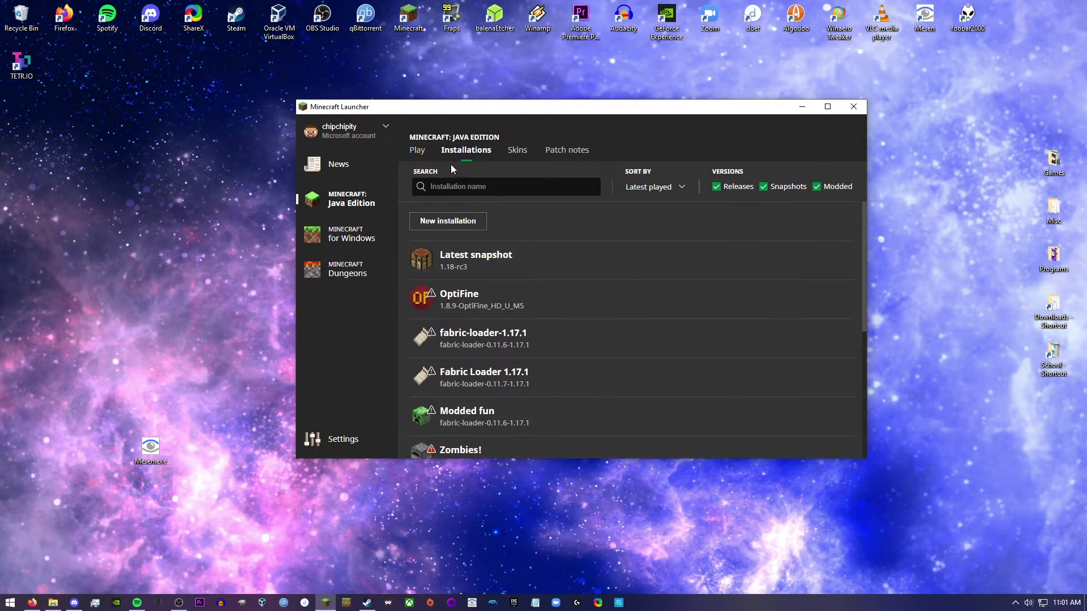
click(418, 150)
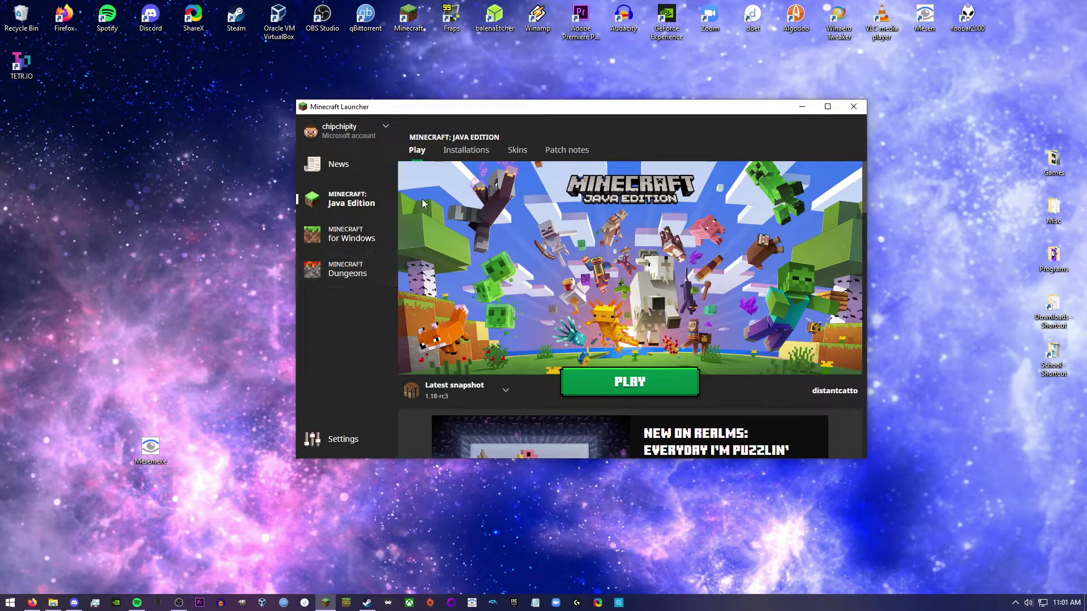
Step: Reposition the launcher window, review the list of Java Edition installations and return to the Play page
drag(499, 108, 525, 99)
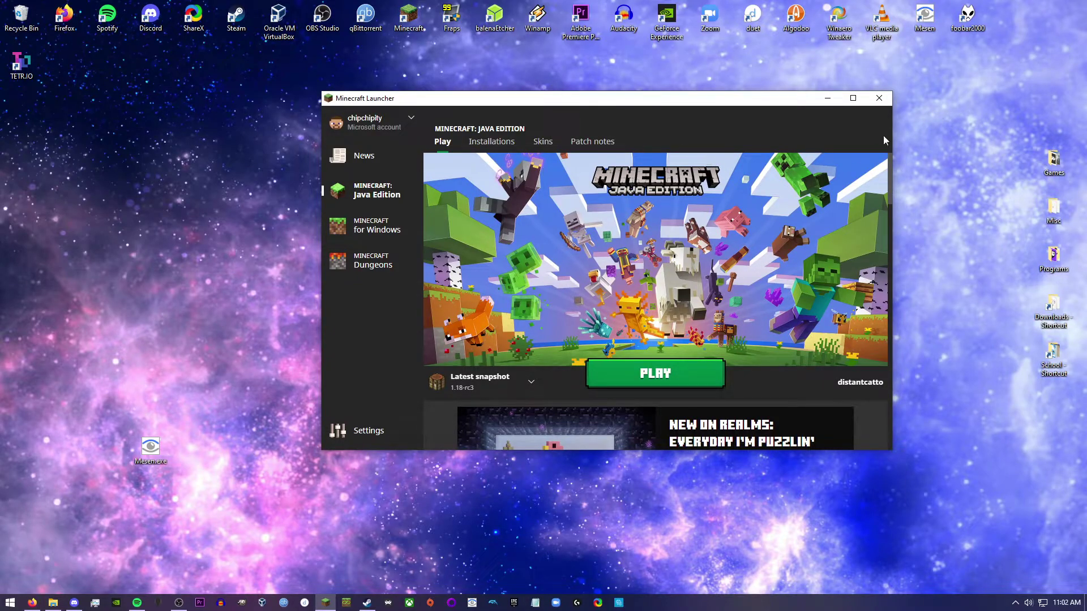
drag(668, 98, 640, 85)
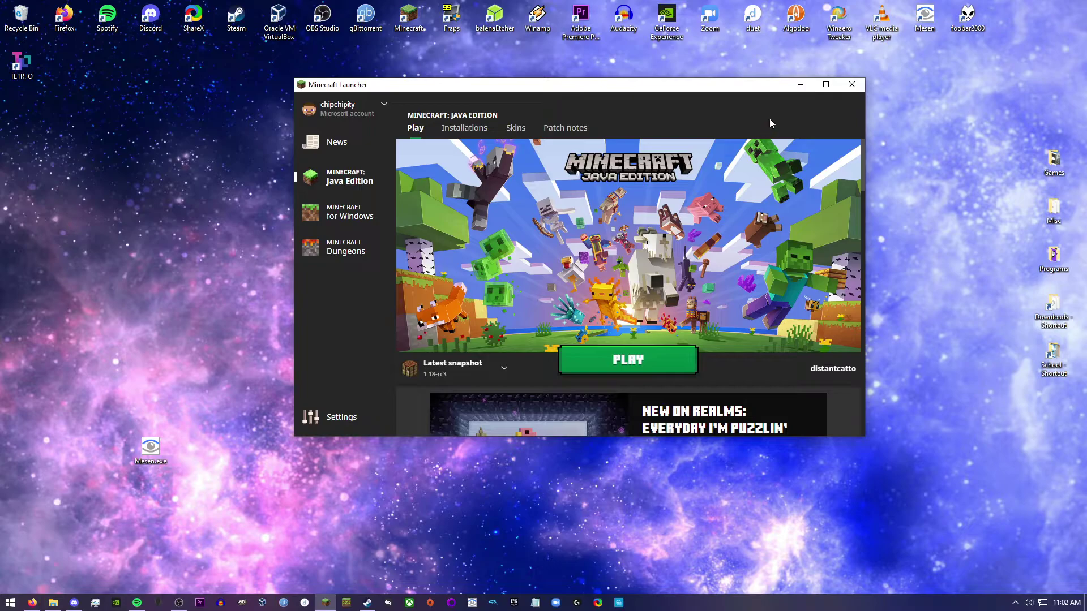
click(460, 128)
scroll(586, 248, down, 5)
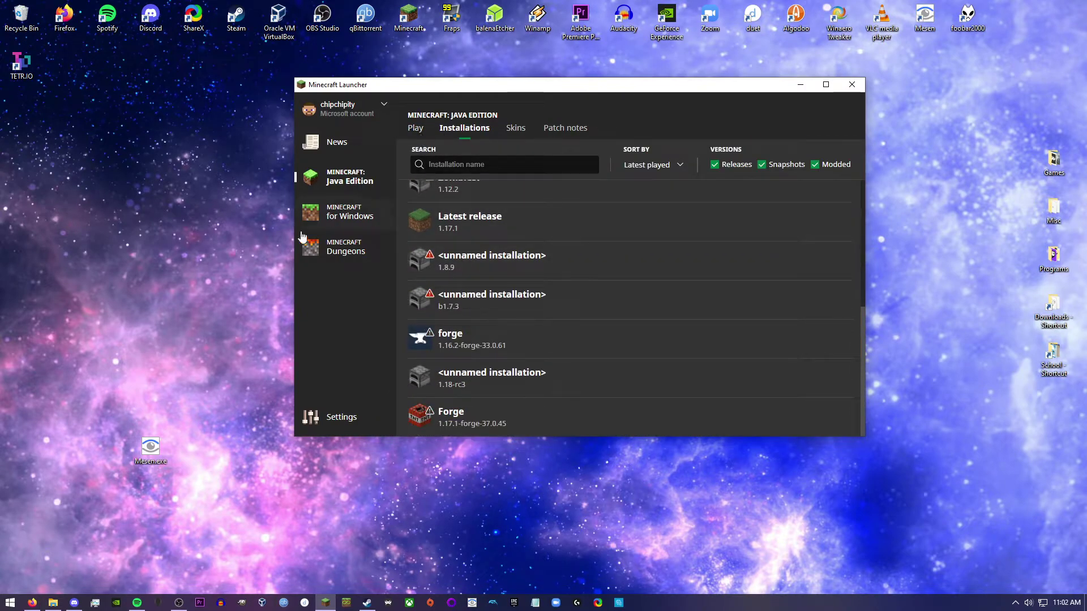
click(420, 133)
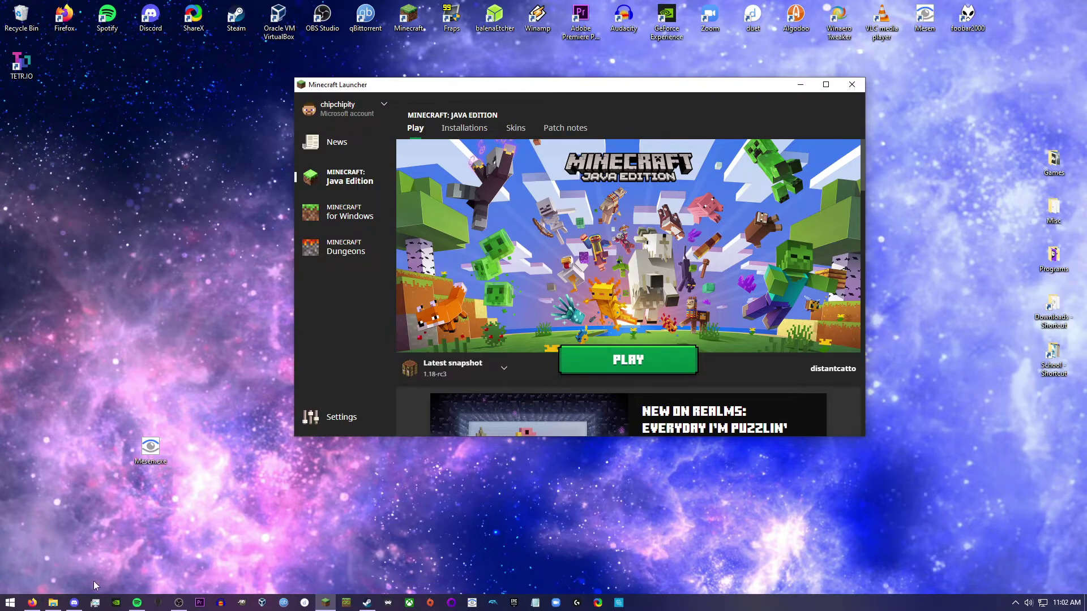
Step: Search Windows for "minecraft" and compare the details of the two Minecraft Launcher apps
click(10, 603)
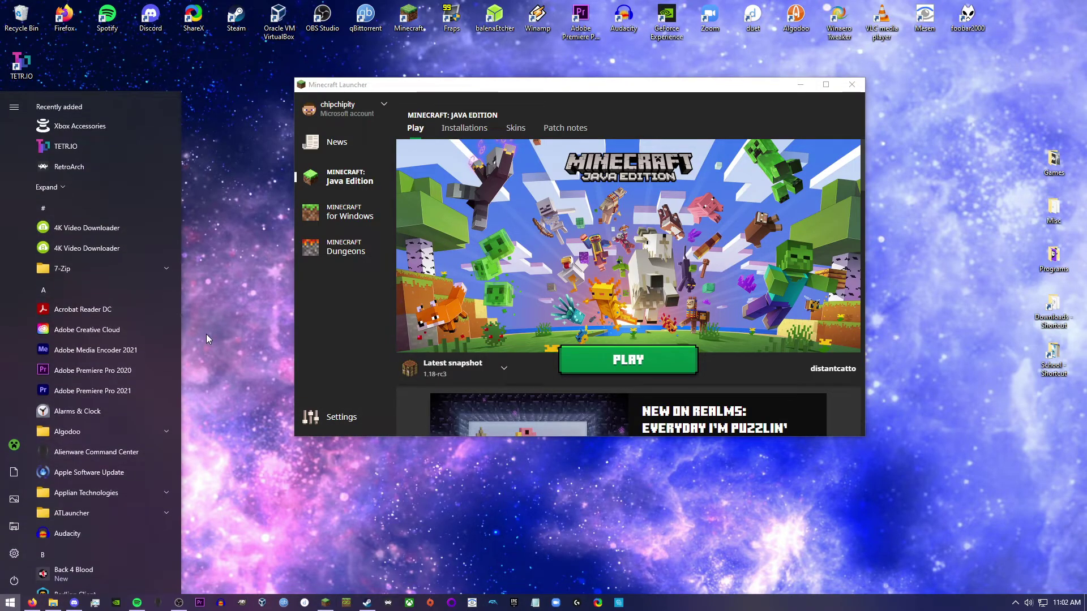
text(minecraft)
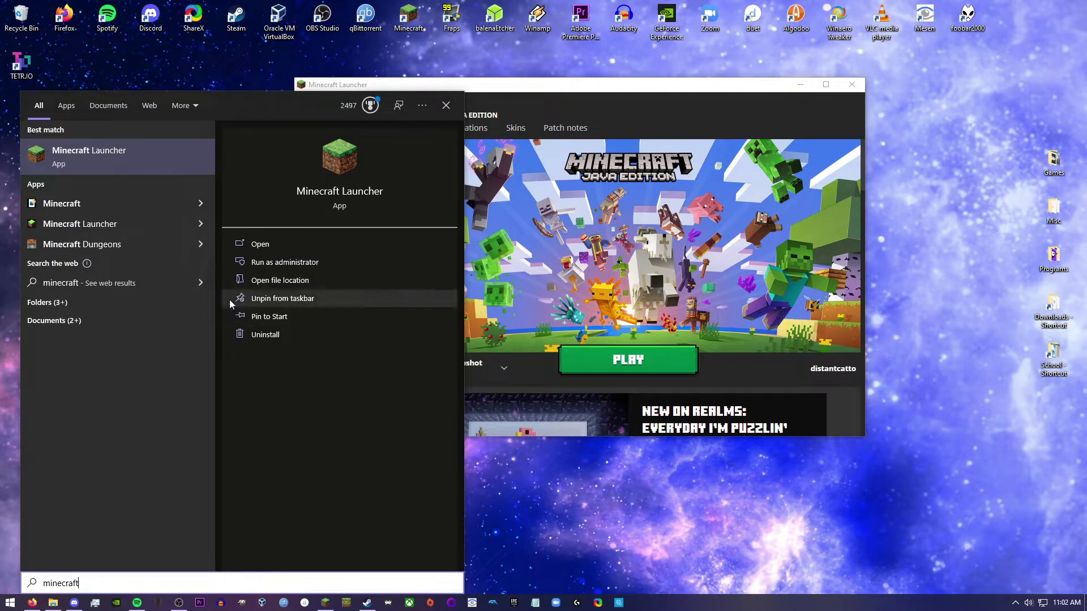
click(202, 224)
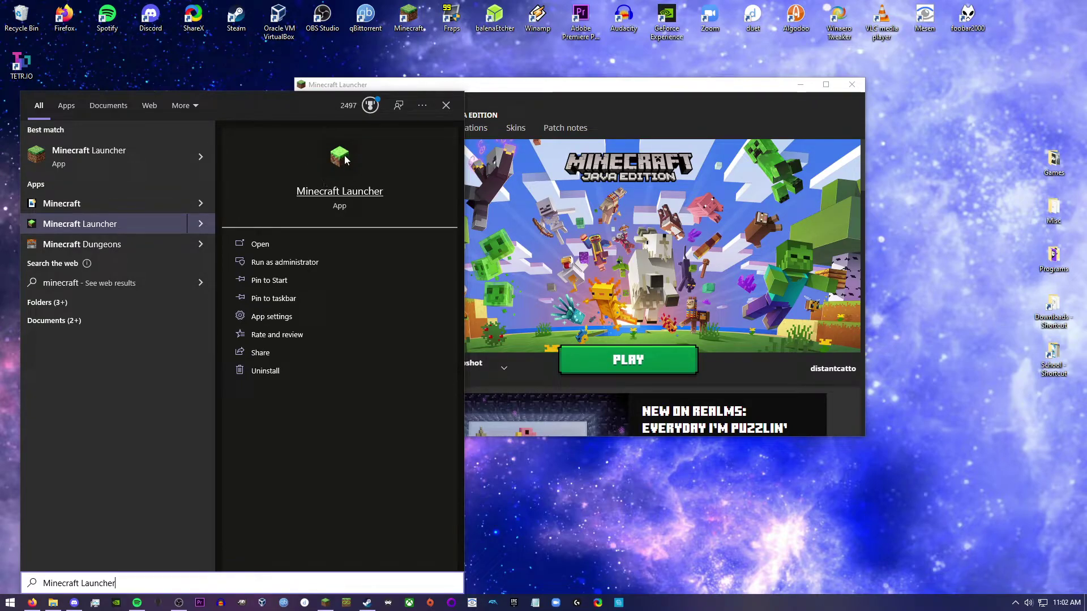
click(200, 157)
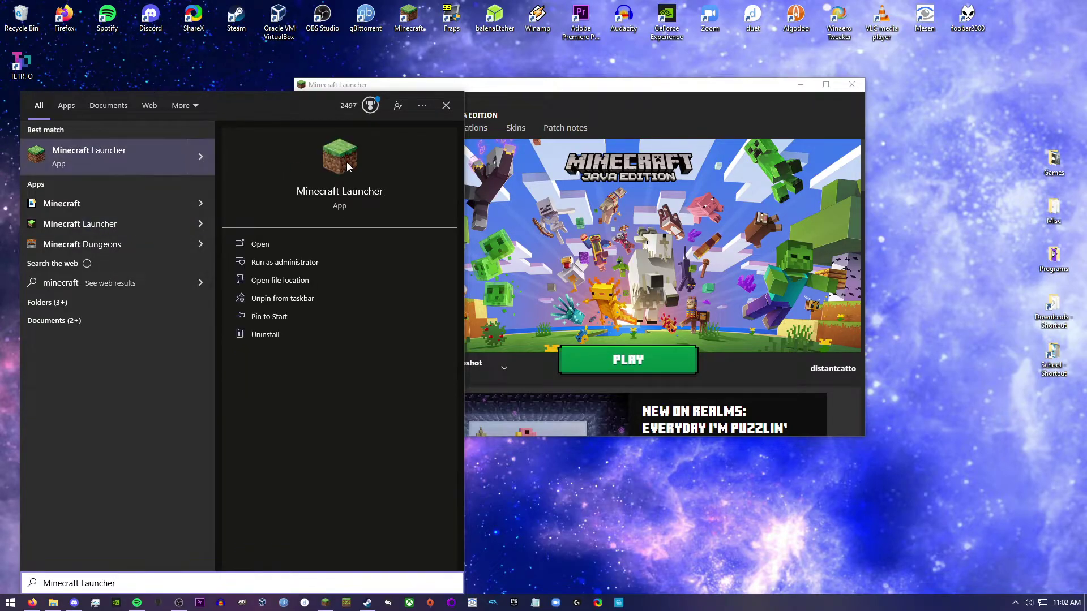
Step: Check the available actions of the second Minecraft Launcher result, then of the best match, and return to the open launcher window
click(207, 219)
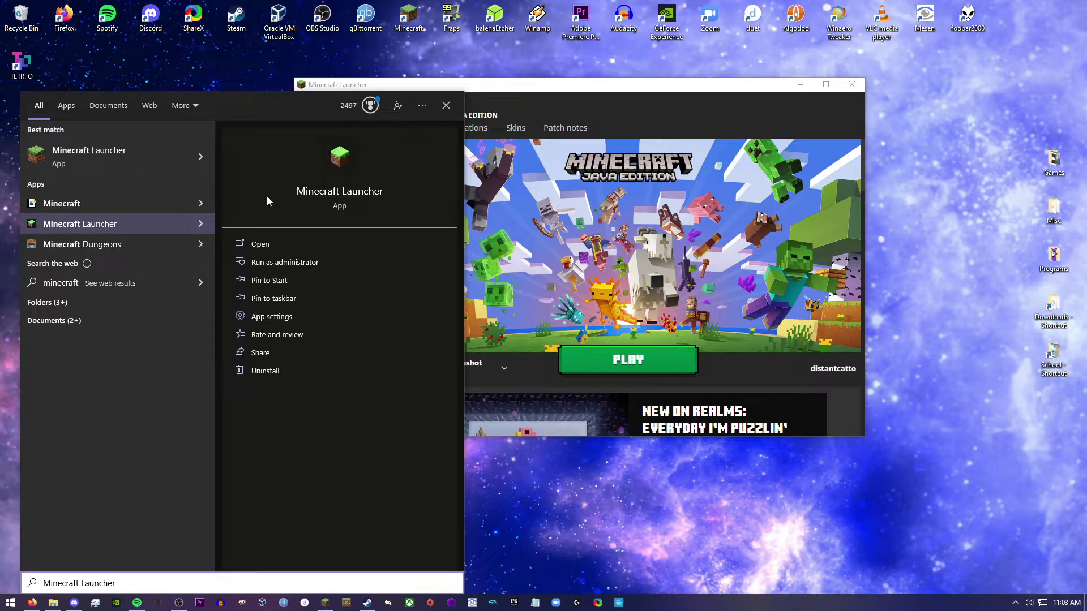
click(195, 158)
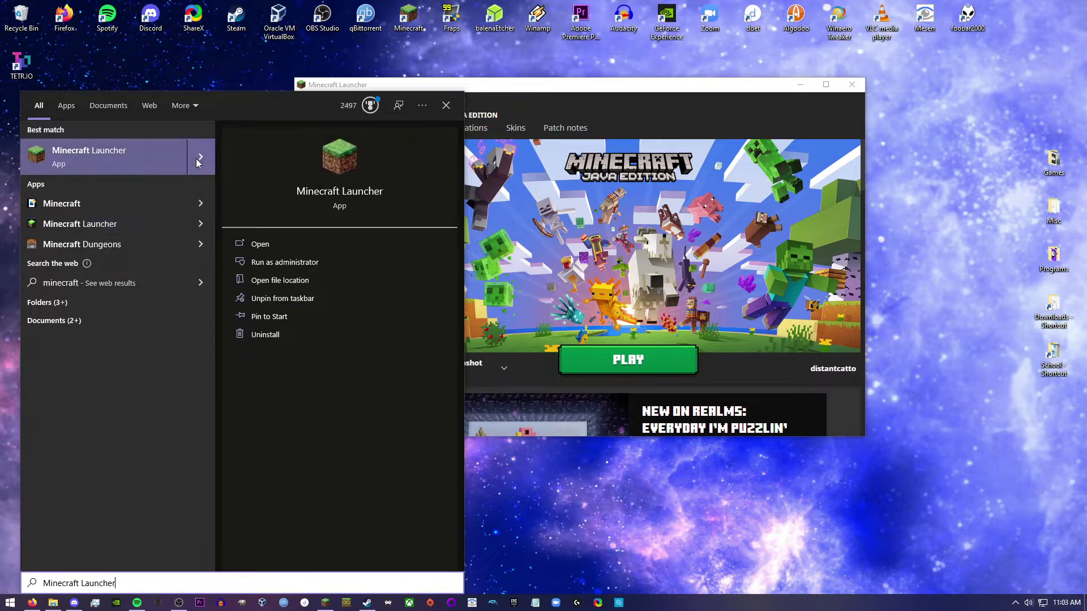
click(579, 182)
Step: Look through the launcher's account options and the list of signed-in accounts without switching accounts, and return to the Java Edition page
click(379, 114)
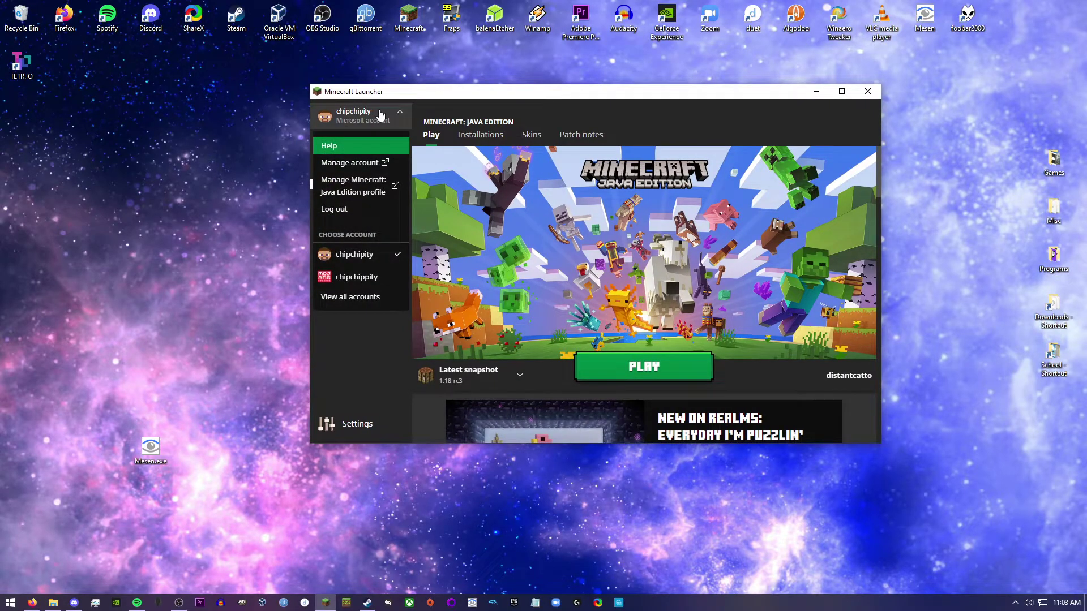
click(380, 117)
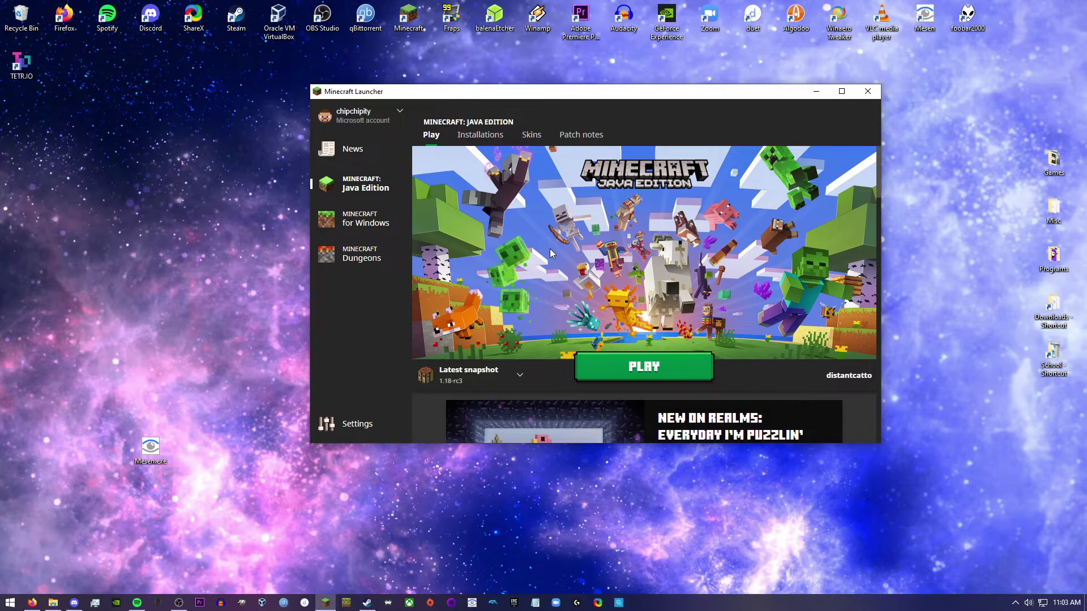
click(365, 115)
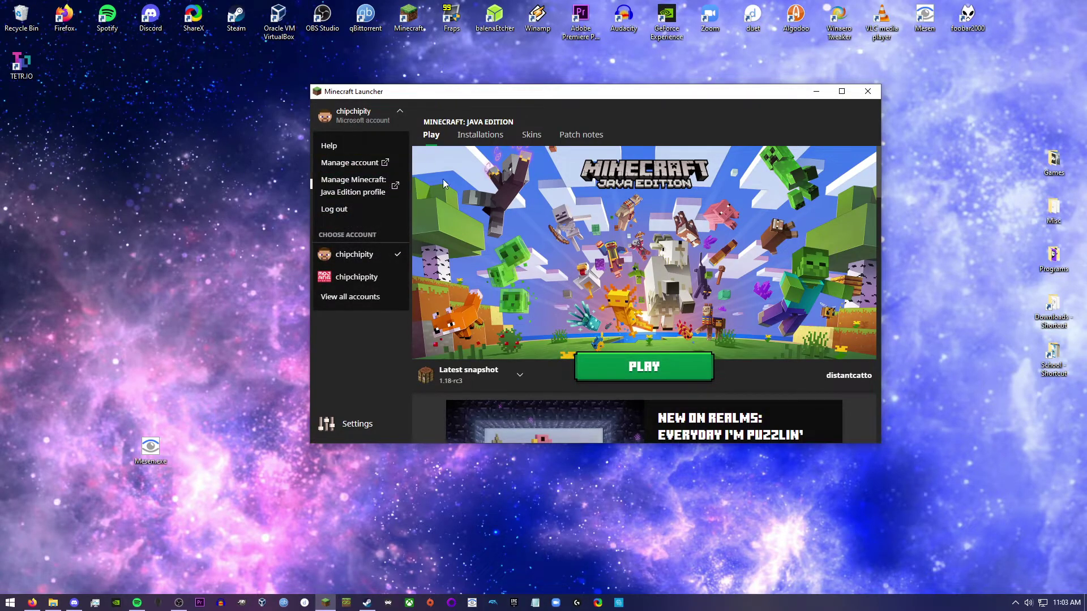
click(538, 224)
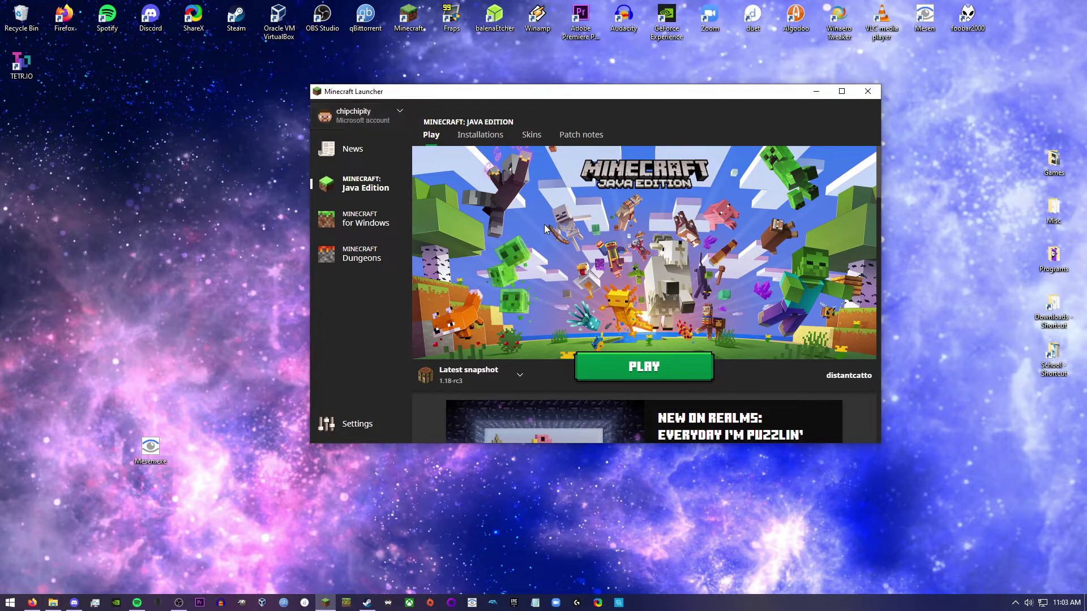
drag(389, 88, 339, 91)
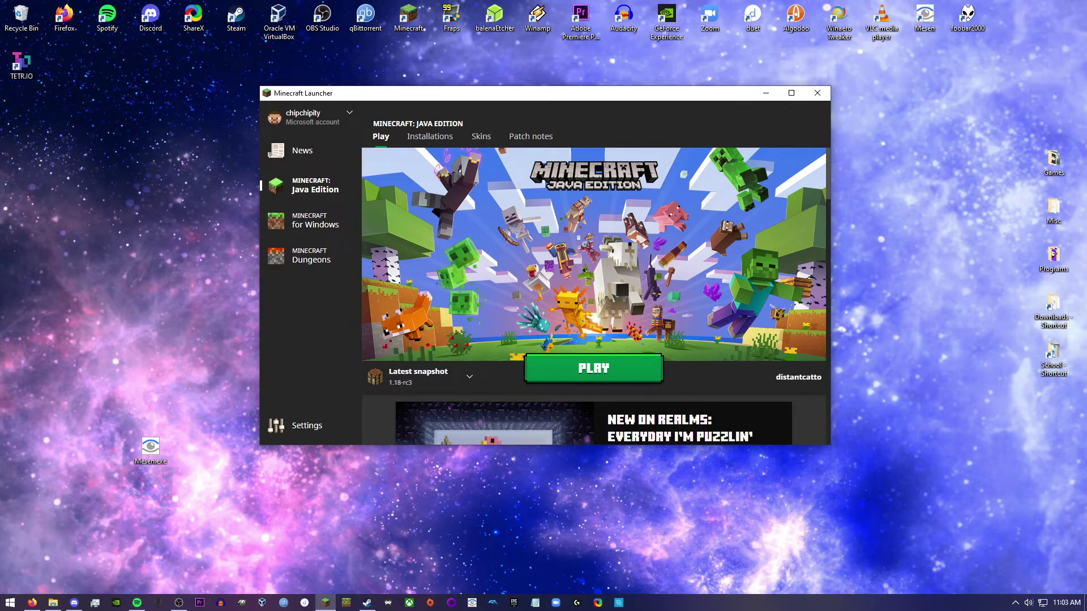
key(alt+Tab)
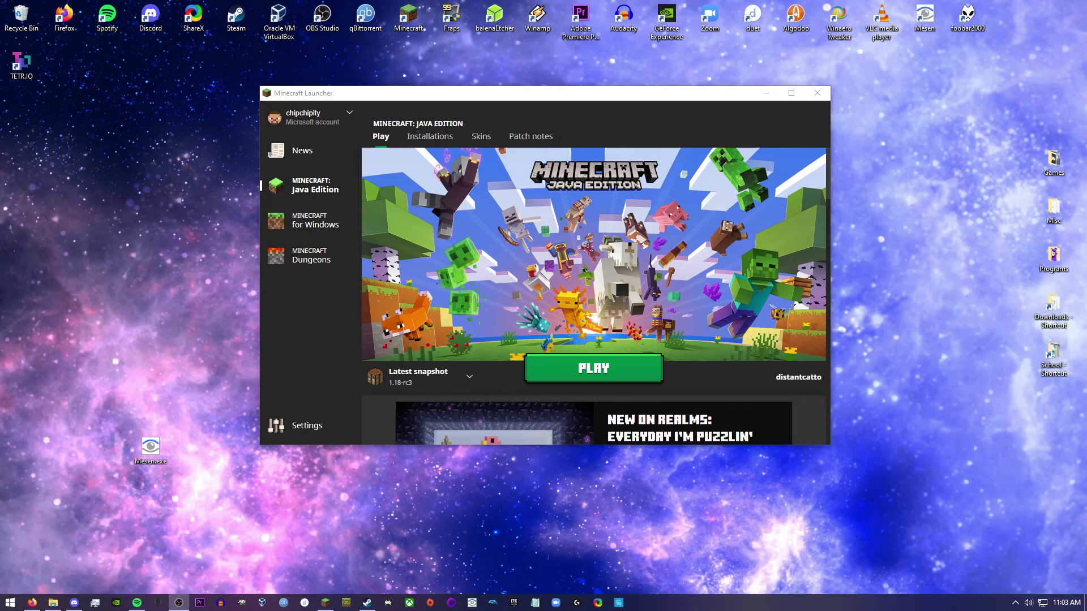